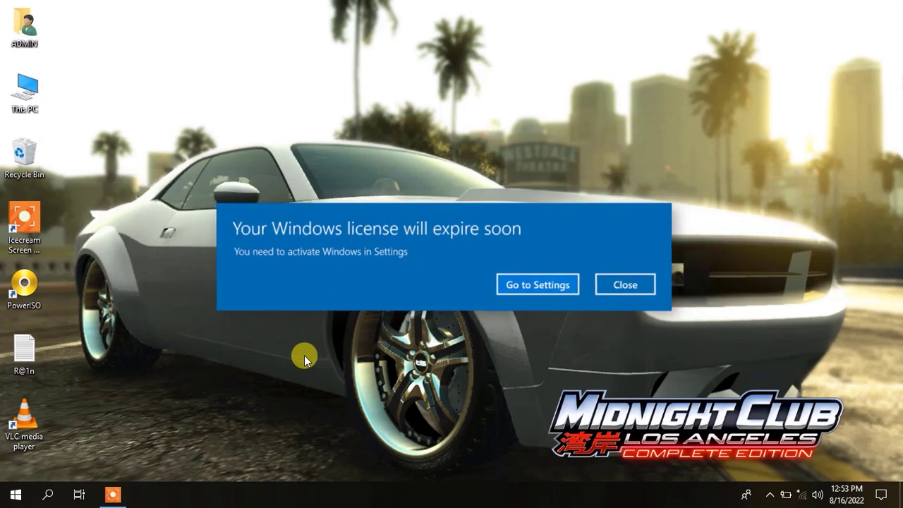
# Find and open the Services desktop app, and maximize its window.
pyautogui.click(16, 493)
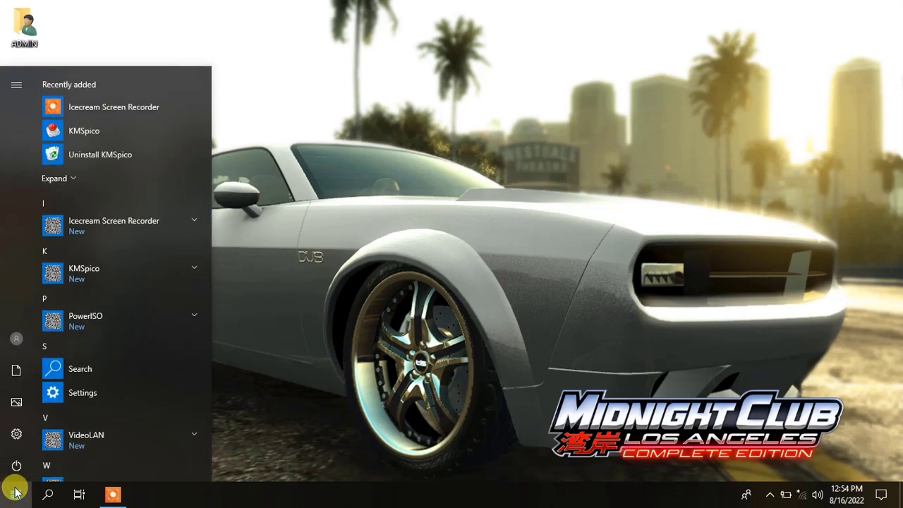
pyautogui.write('servi')
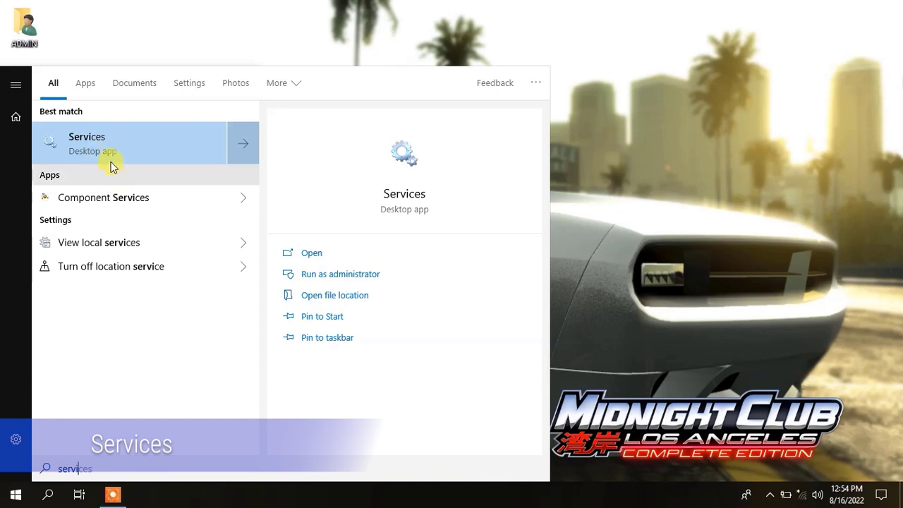
pyautogui.click(96, 138)
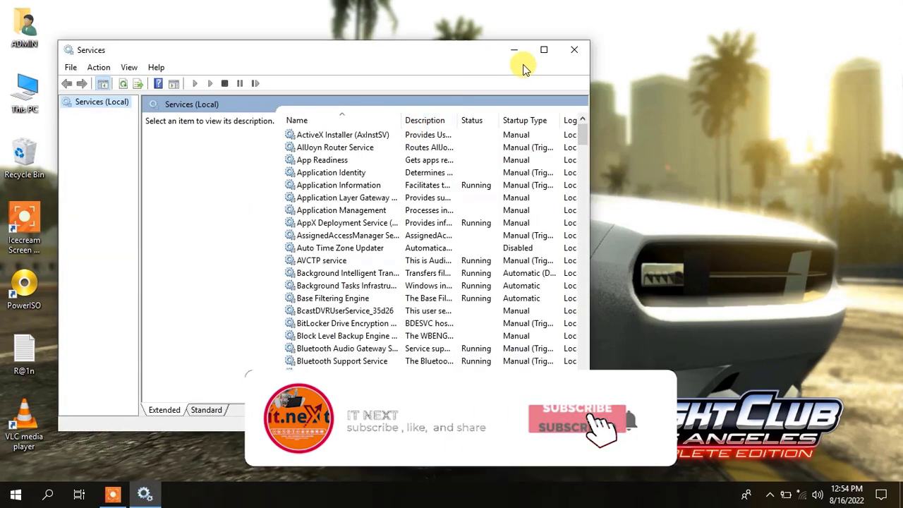
pyautogui.click(544, 49)
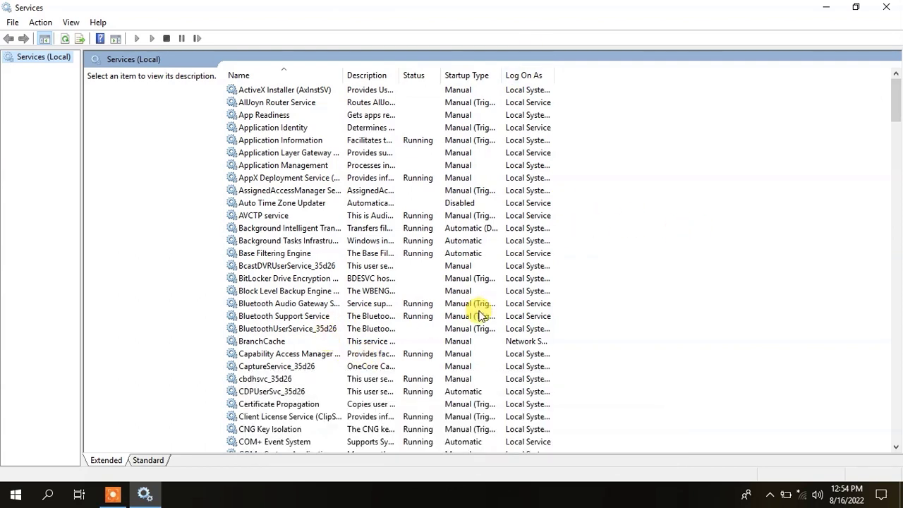
# Set the startup type of the Windows License Manager Service to Disabled and apply the change.
pyautogui.moveTo(896, 110); pyautogui.dragTo(896, 377)
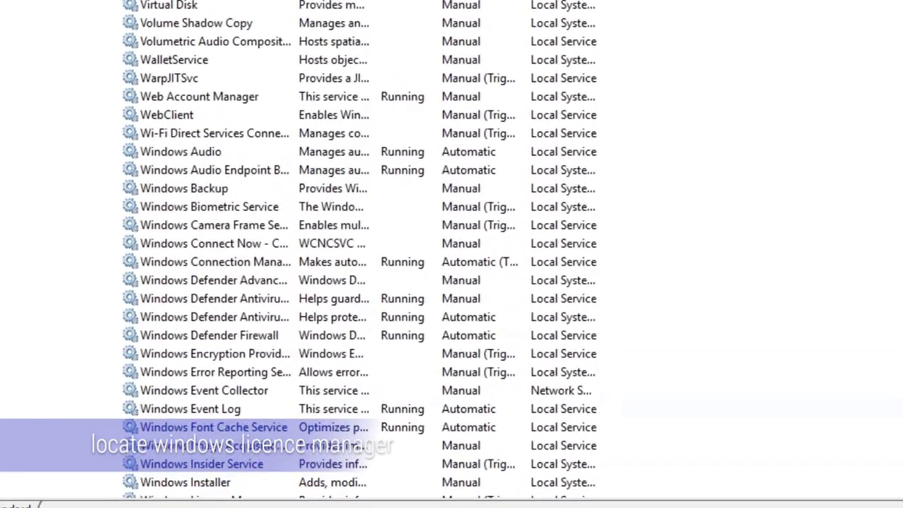
pyautogui.scroll(-4, 300, 250)
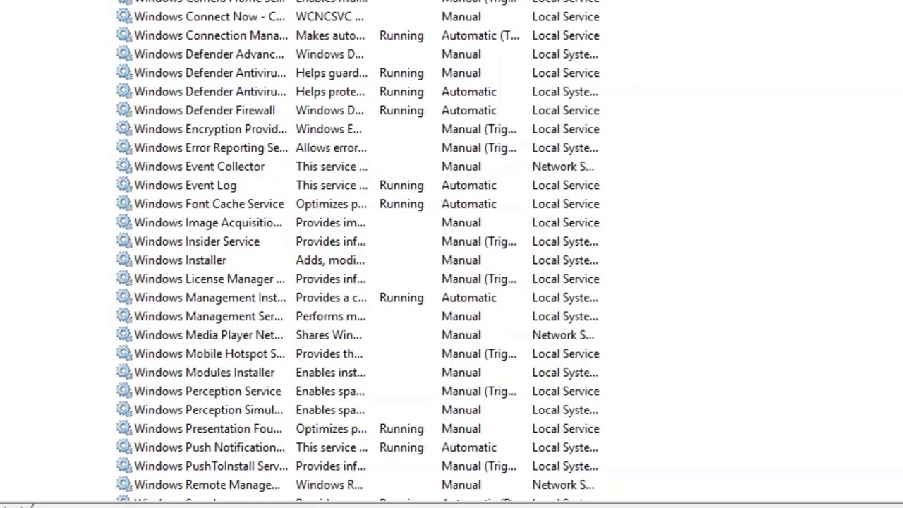
pyautogui.click(257, 278)
pyautogui.rightClick(257, 279)
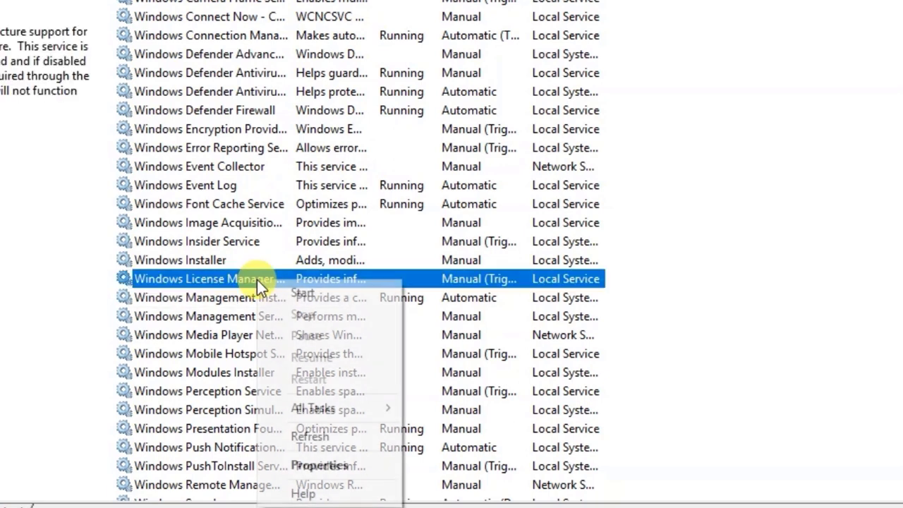
pyautogui.click(357, 467)
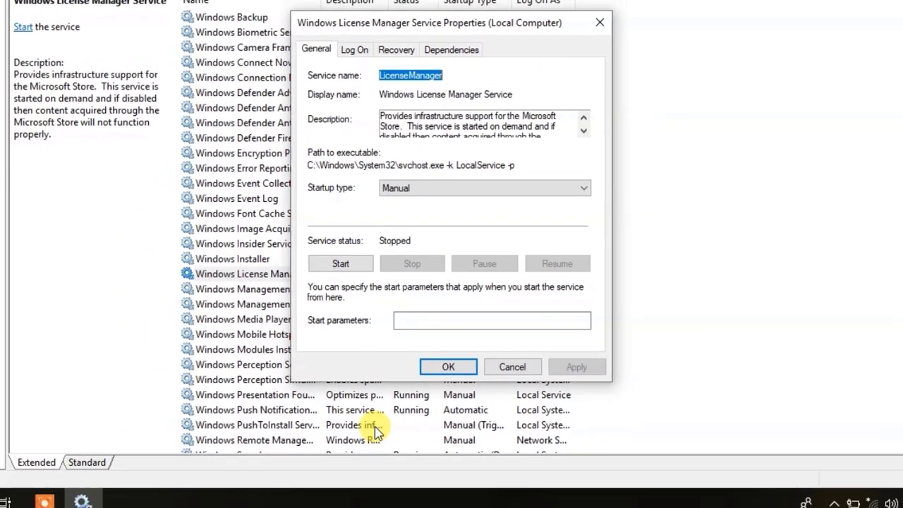
pyautogui.click(484, 189)
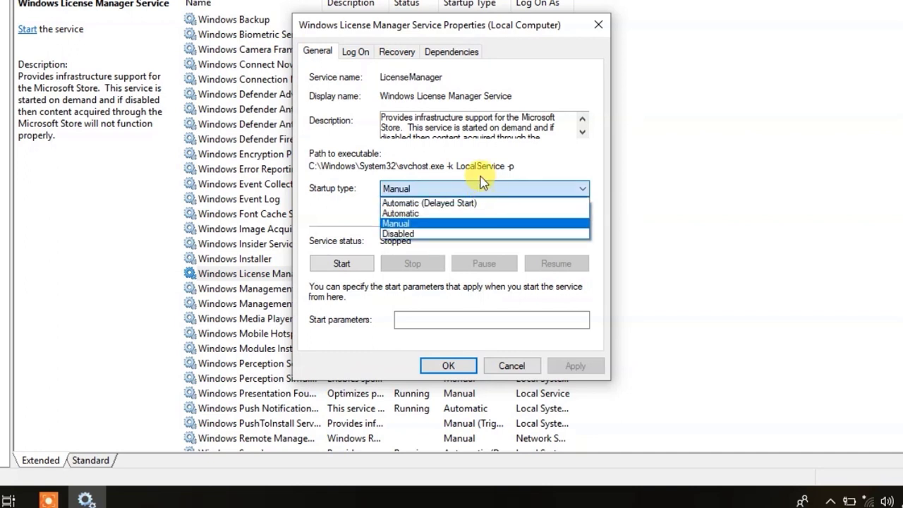
pyautogui.click(480, 235)
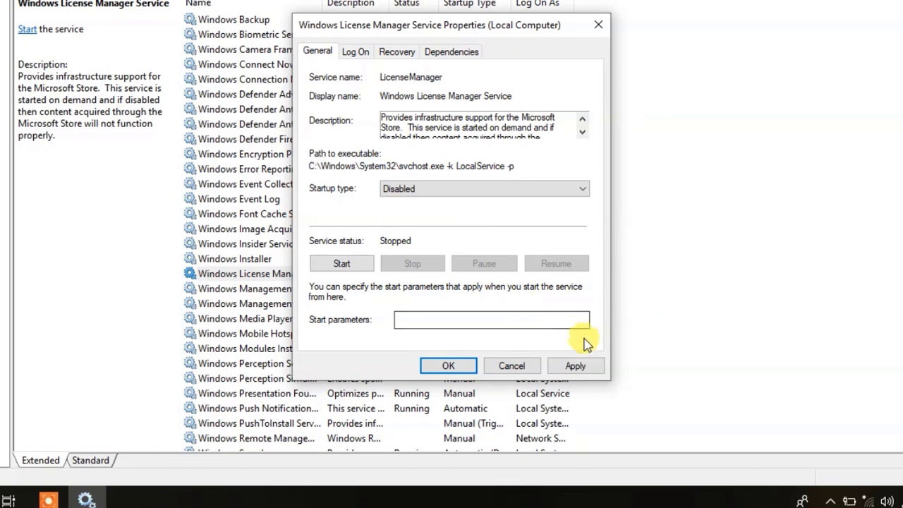
pyautogui.click(580, 366)
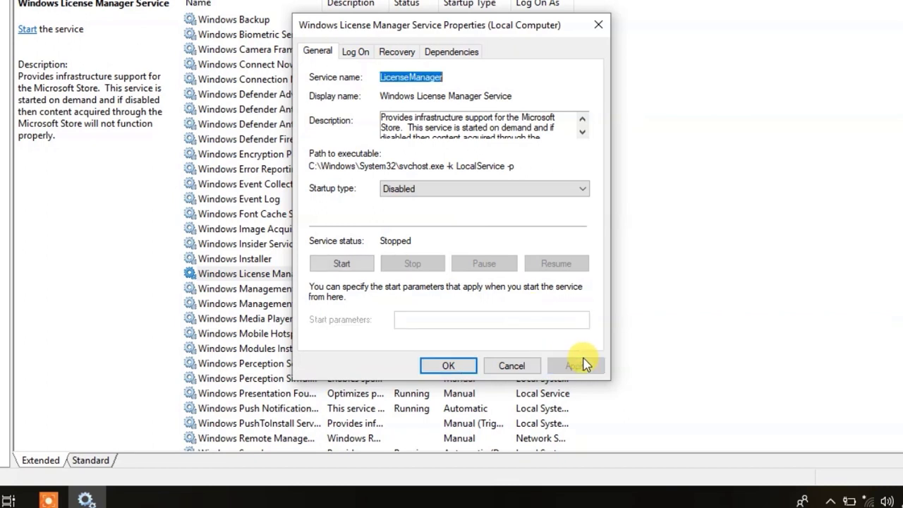
pyautogui.click(450, 367)
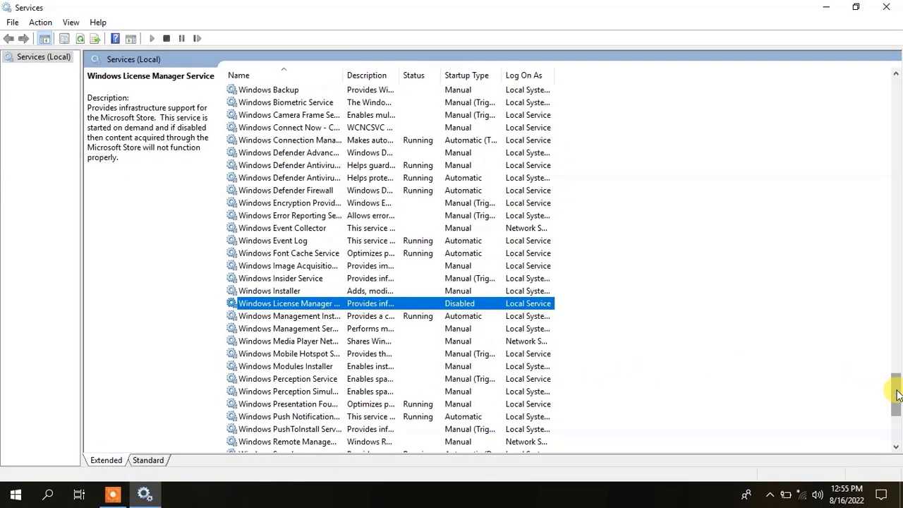
# Set the startup type of the Windows Update service to Disabled and apply the change.
pyautogui.moveTo(898, 395); pyautogui.dragTo(897, 398)
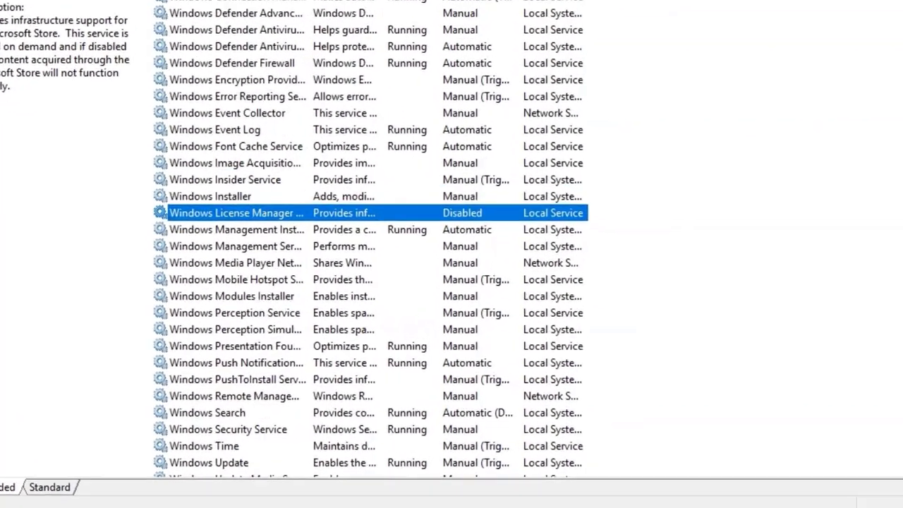
pyautogui.scroll(-3, 388, 261)
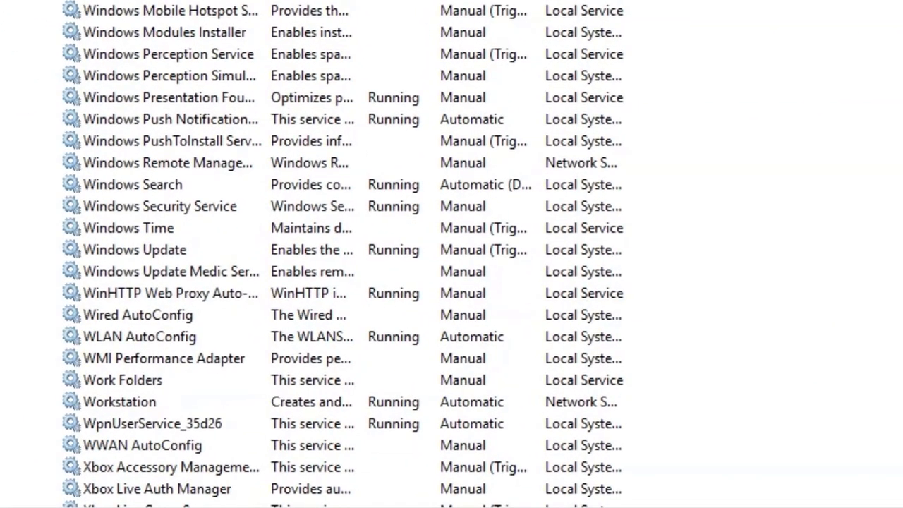
pyautogui.scroll(-1, 339, 254)
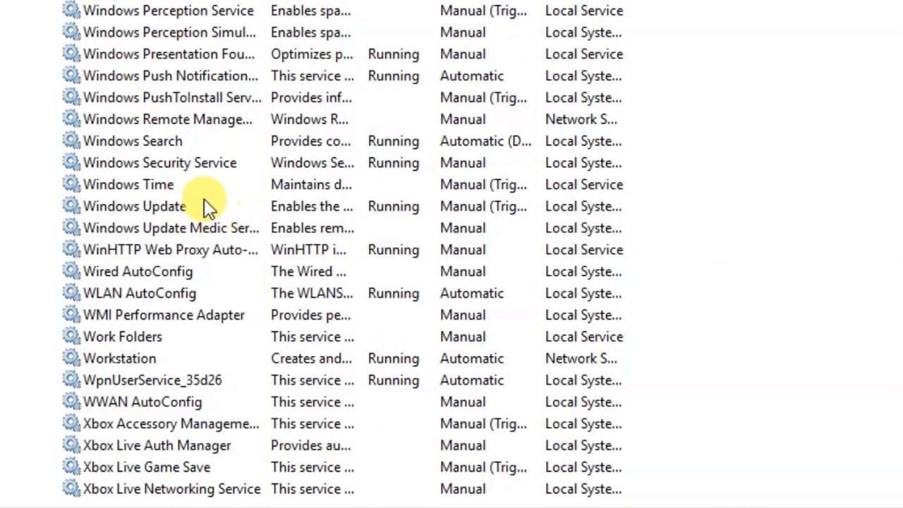
pyautogui.click(180, 207)
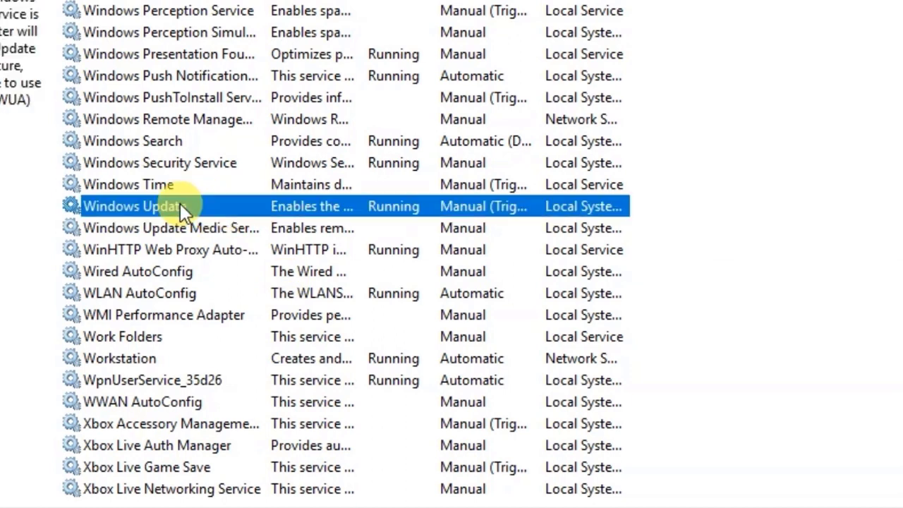
pyautogui.rightClick(180, 204)
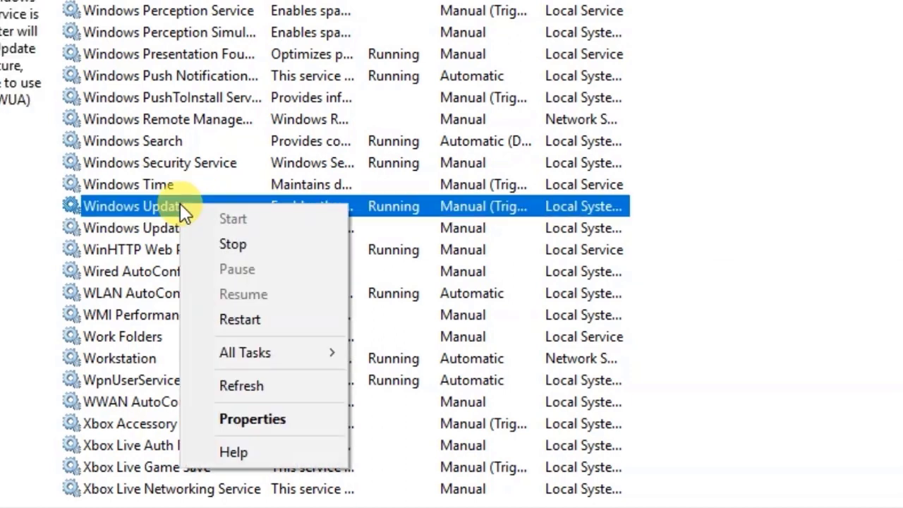
pyautogui.click(283, 420)
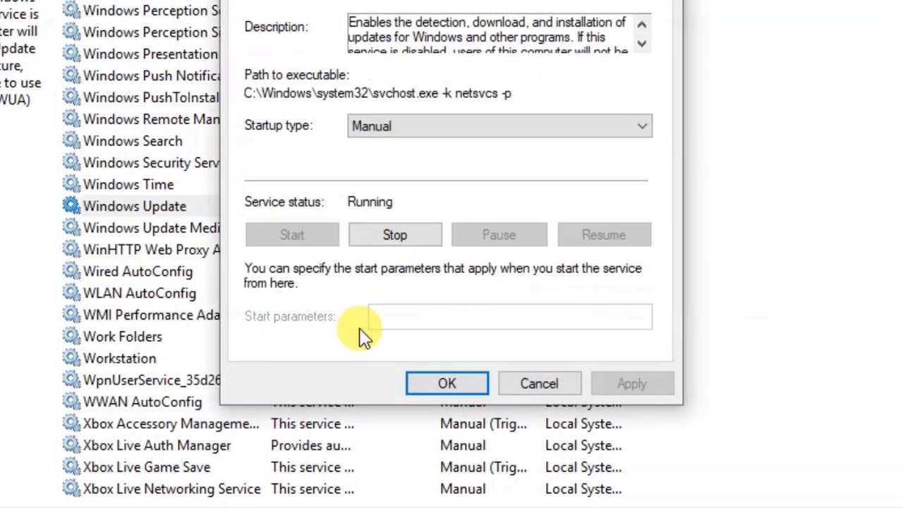
pyautogui.click(485, 133)
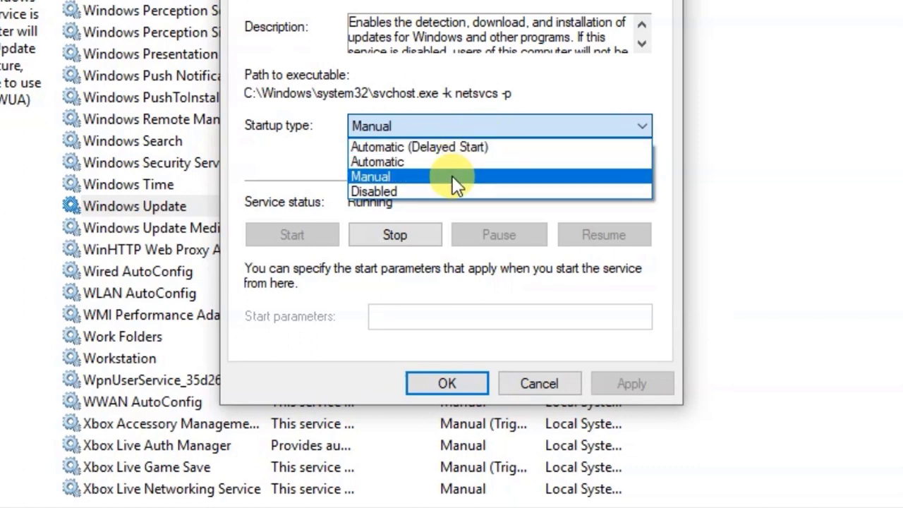
pyautogui.click(462, 191)
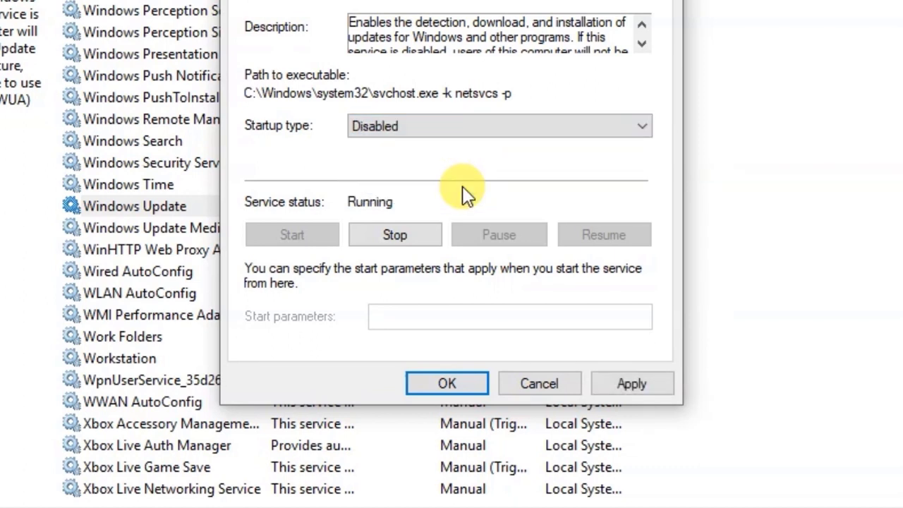
pyautogui.click(628, 382)
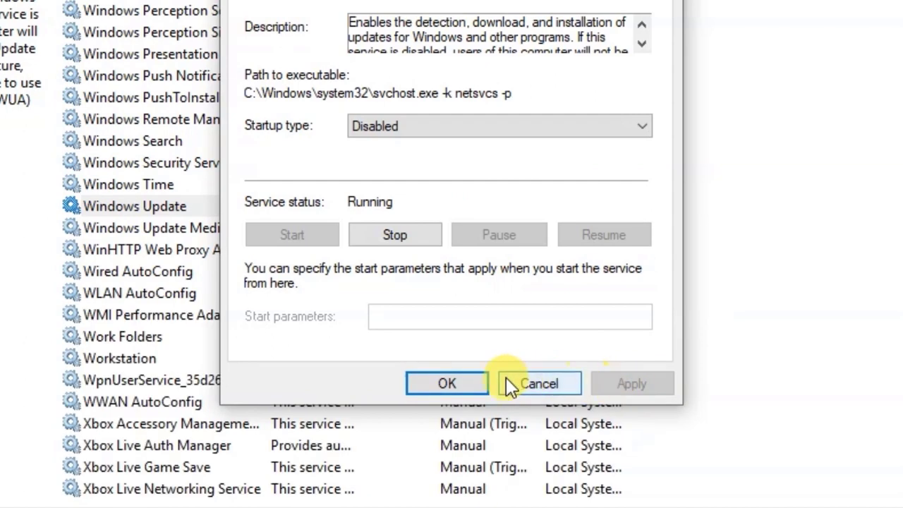
pyautogui.click(462, 390)
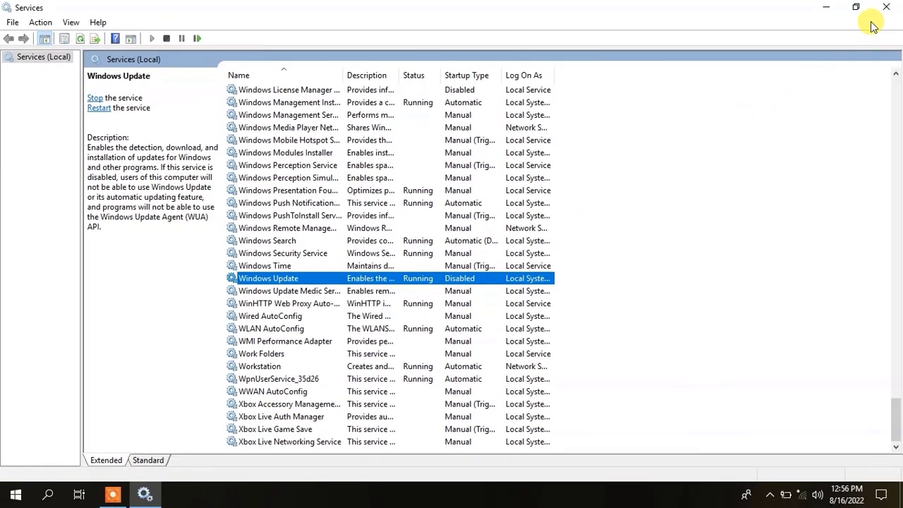
# Close the Services window and refresh the desktop.
pyautogui.click(886, 7)
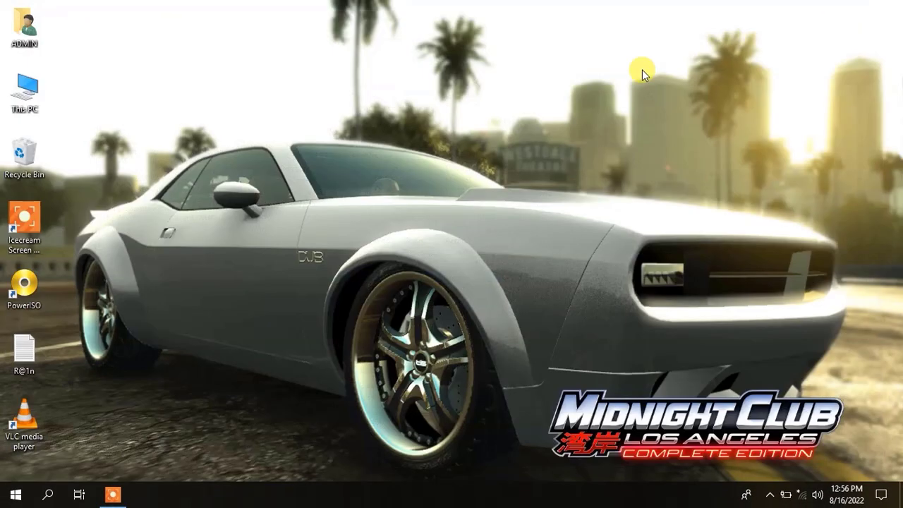
pyautogui.rightClick(574, 123)
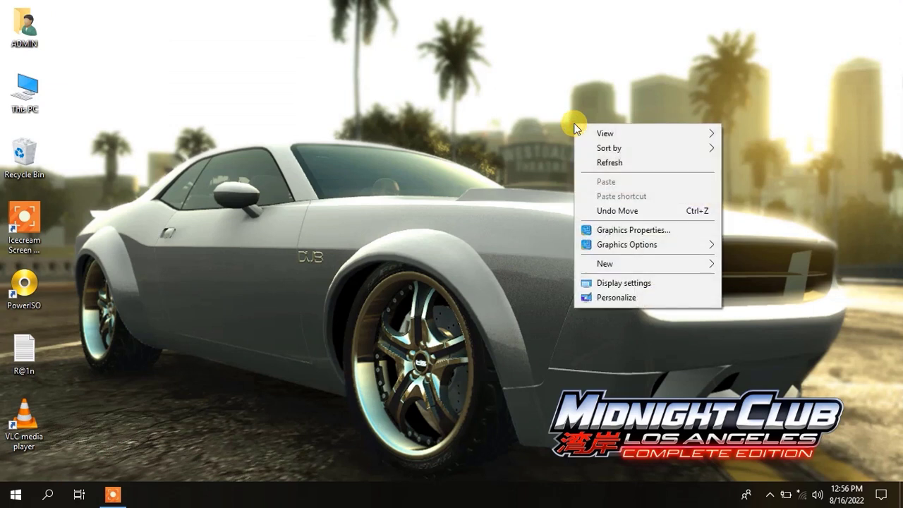
pyautogui.click(593, 164)
# Open Task Manager from a system search and expand it to the detailed view.
pyautogui.click(14, 495)
pyautogui.write('task')
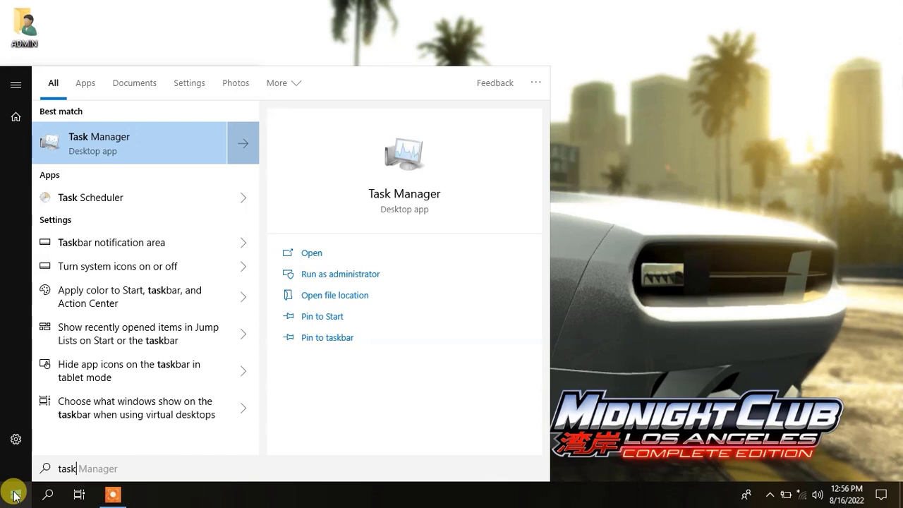
pyautogui.click(101, 151)
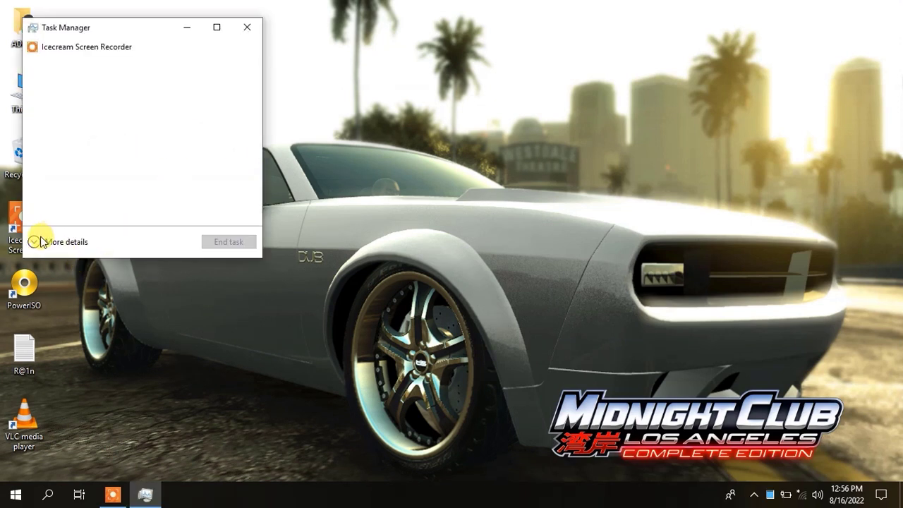
pyautogui.click(41, 241)
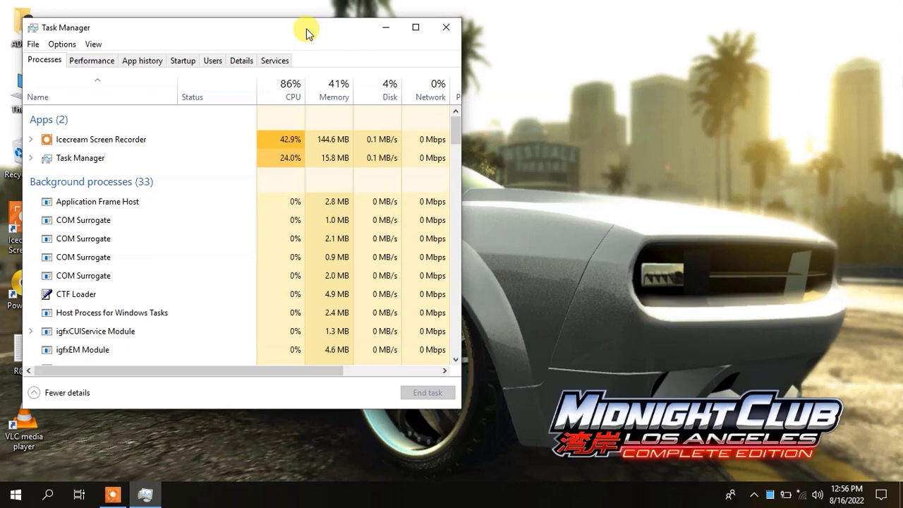
pyautogui.moveTo(306, 28); pyautogui.dragTo(372, 45)
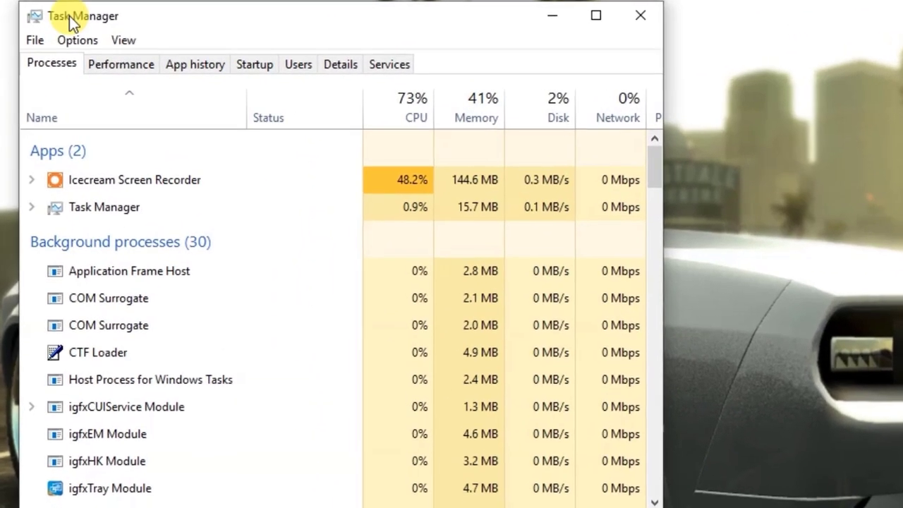
# Run cmd as a new task with administrative privileges from Task Manager.
pyautogui.click(41, 36)
pyautogui.click(50, 60)
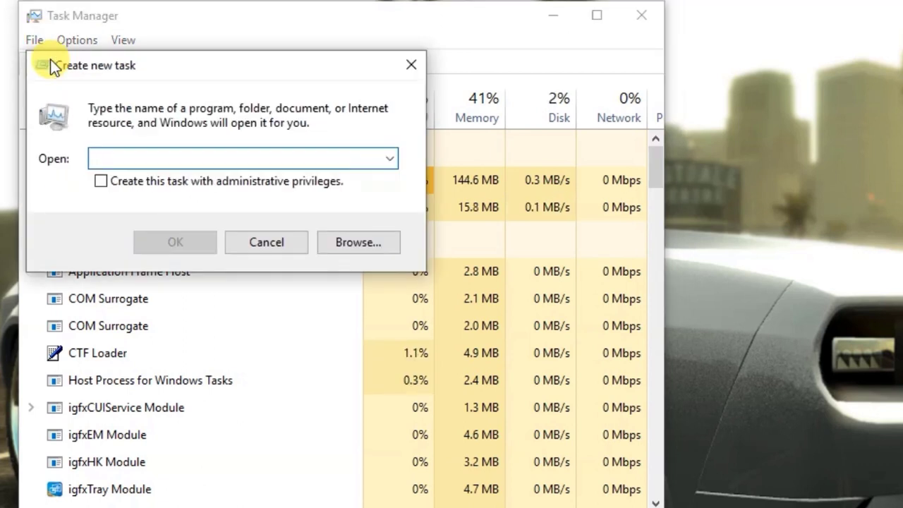
pyautogui.write('cmd')
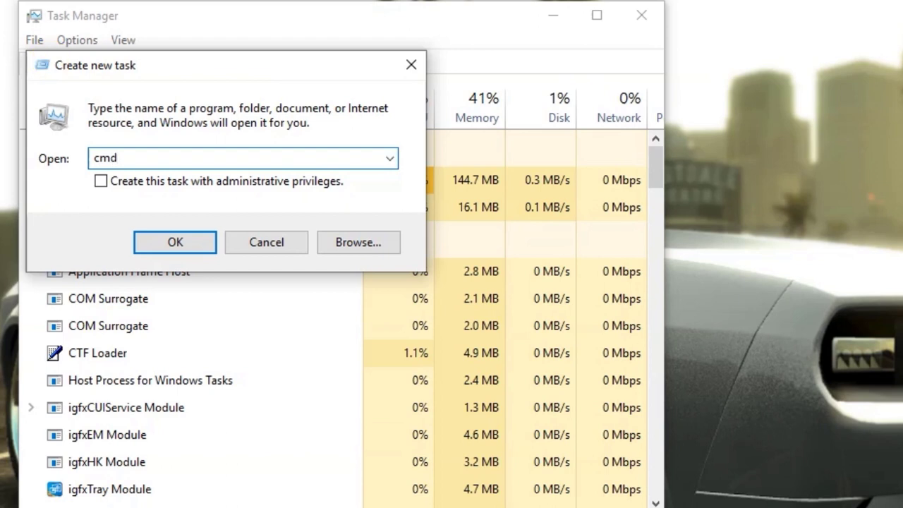
pyautogui.click(99, 185)
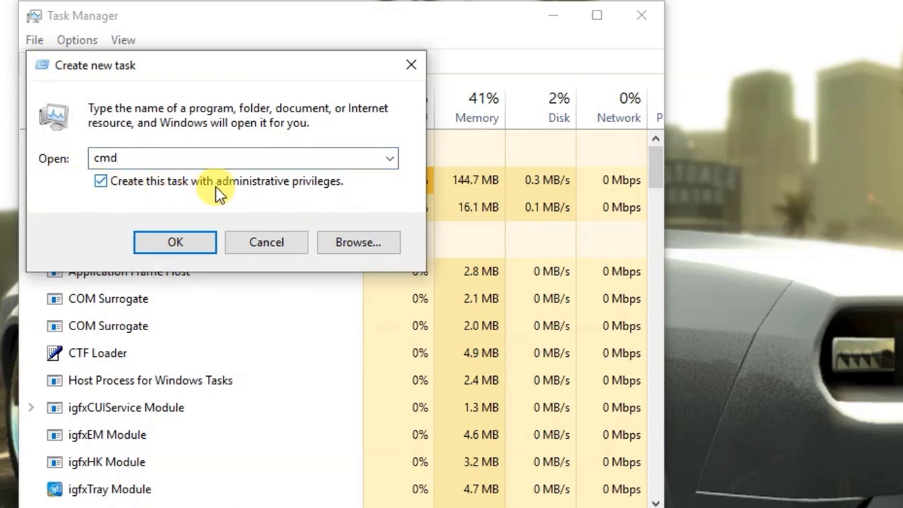
pyautogui.click(189, 240)
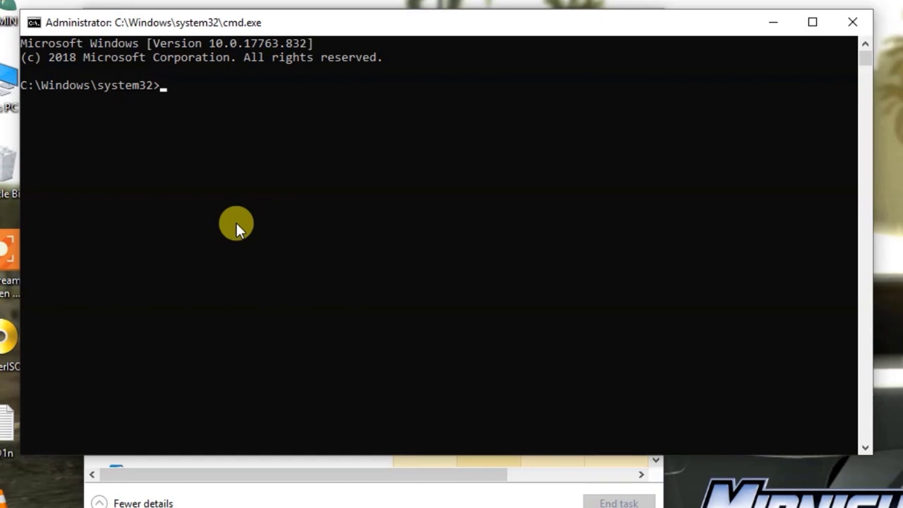
# Run slmgr -rearm in the administrator command prompt, dismiss the script message, and close the command prompt and Task Manager.
pyautogui.write('slm')
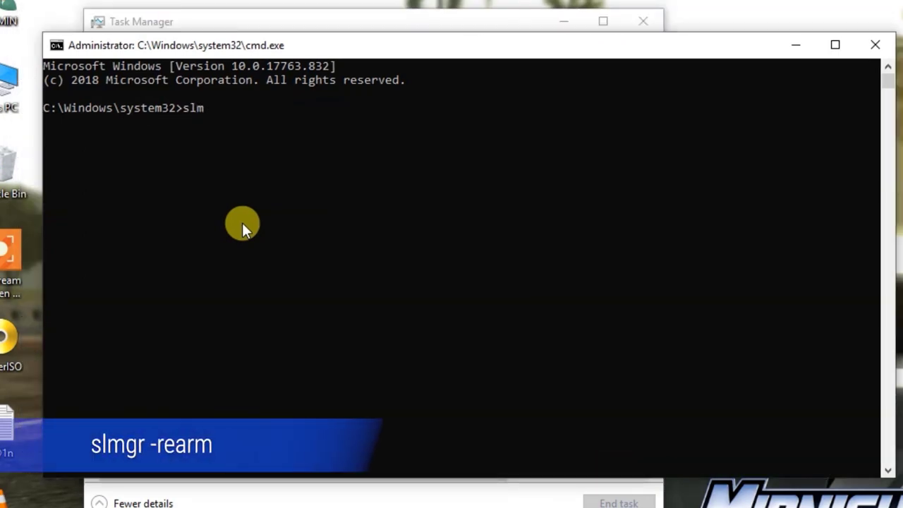
pyautogui.write('gr ')
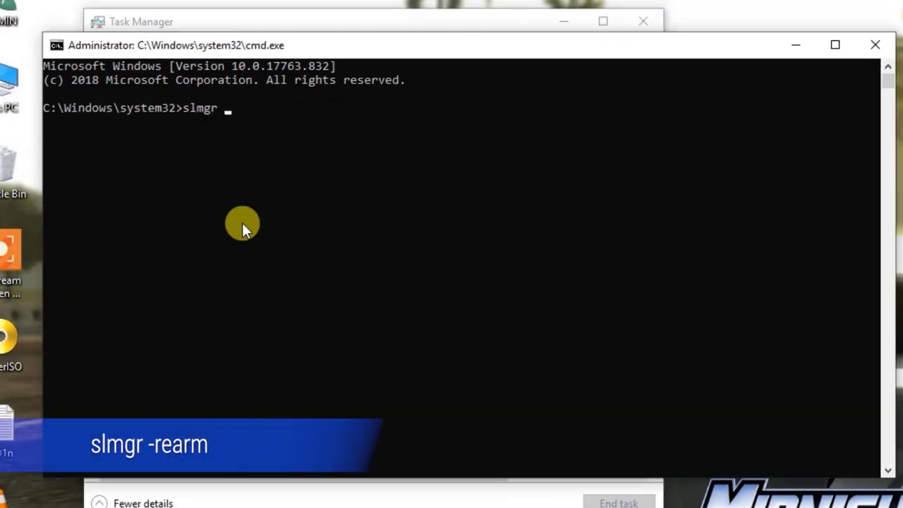
pyautogui.write('-')
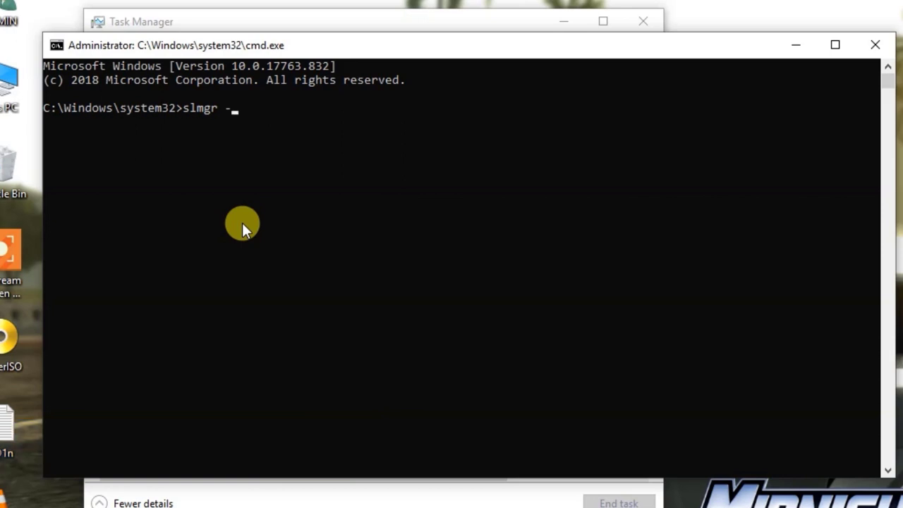
pyautogui.write('rearm')
pyautogui.press('Return')
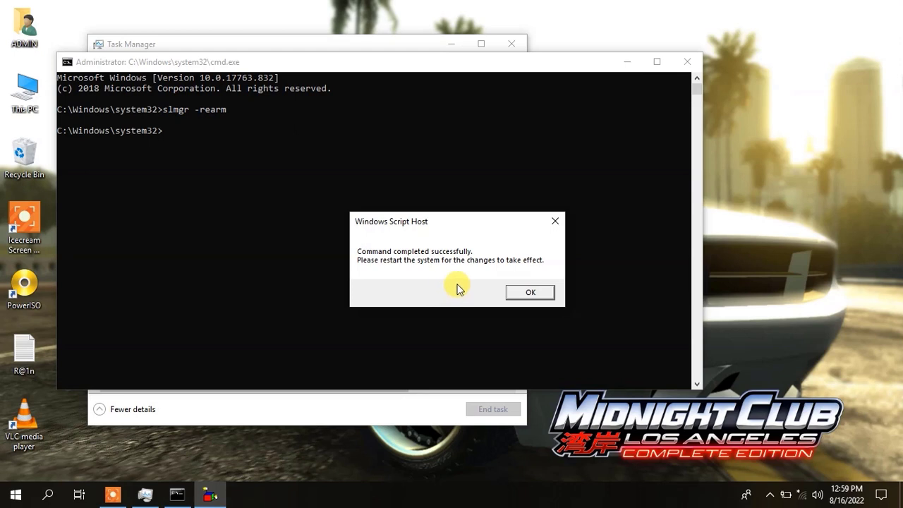
pyautogui.click(529, 293)
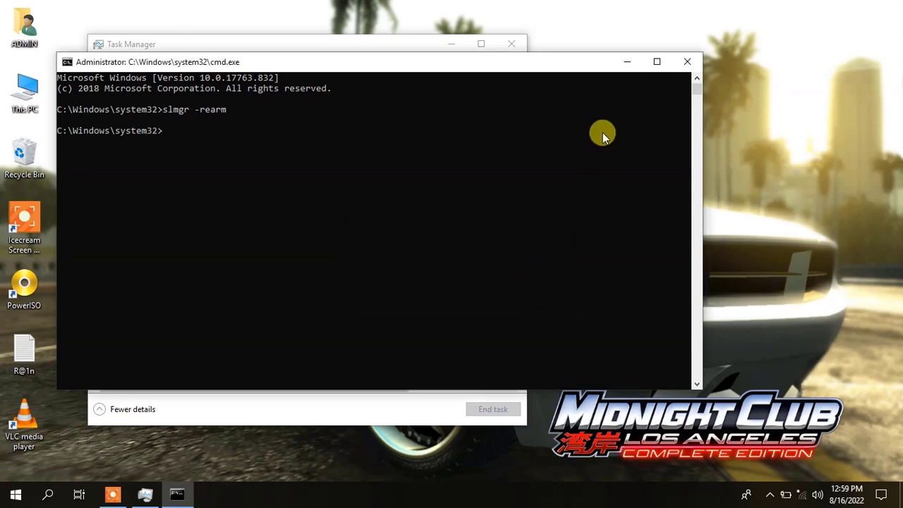
pyautogui.click(683, 62)
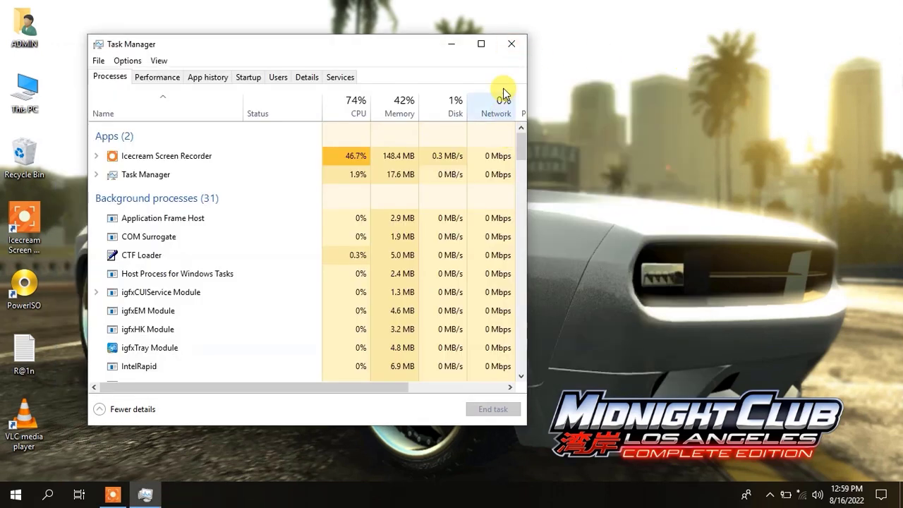
pyautogui.click(512, 42)
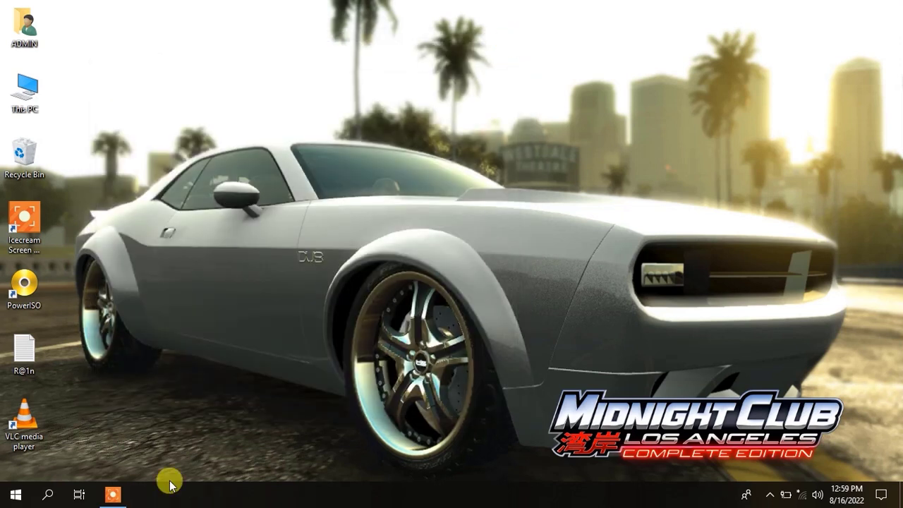
# Open gpedit.msc through a system search, then maximize the Local Group Policy Editor and widen its policy tree.
pyautogui.click(14, 496)
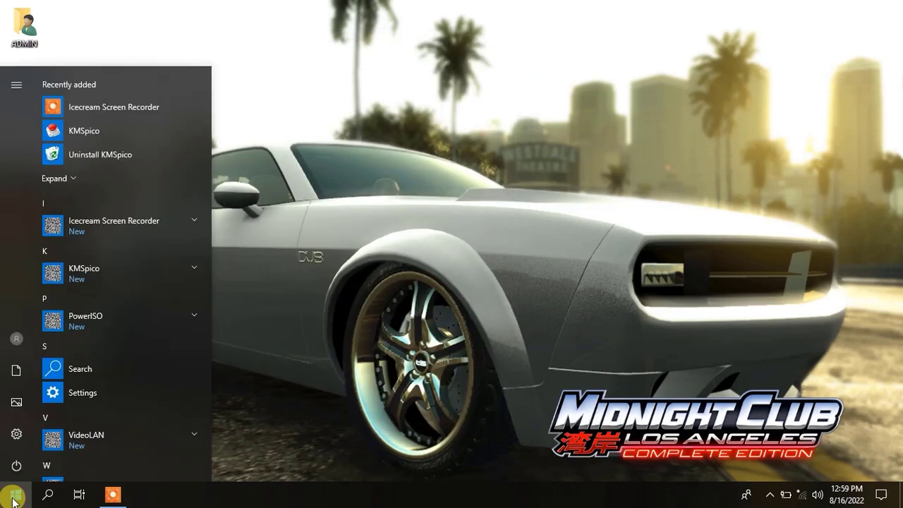
pyautogui.write('gped')
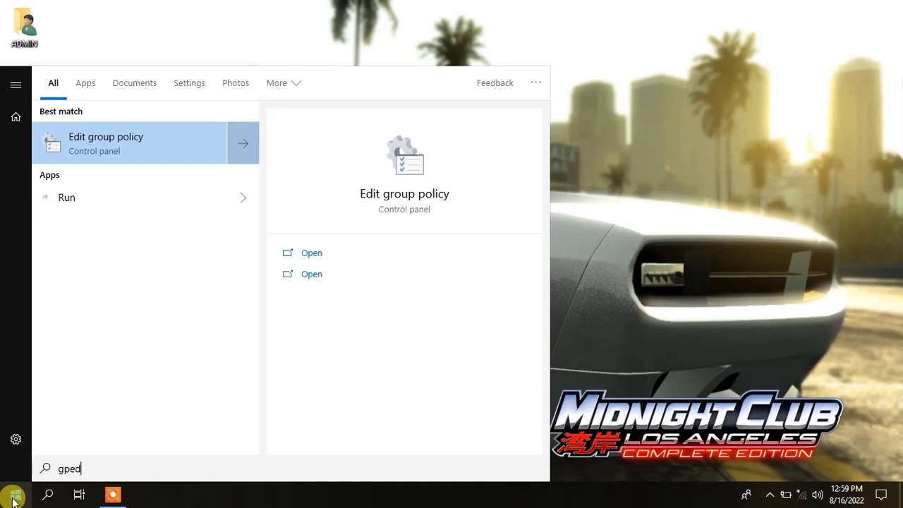
pyautogui.write('it.msc')
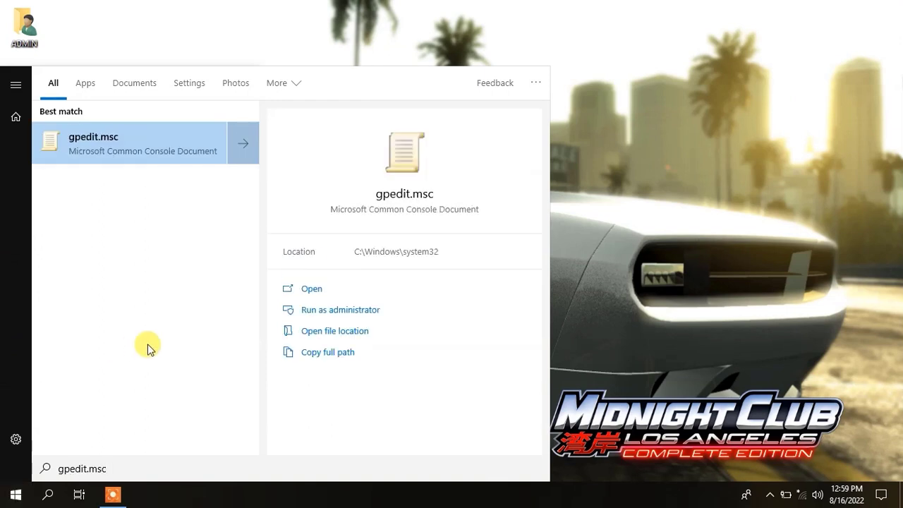
pyautogui.click(93, 145)
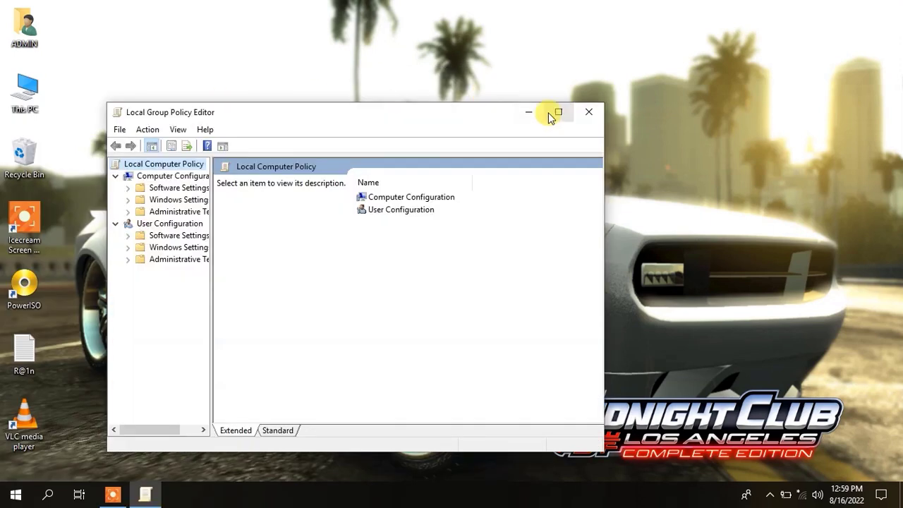
pyautogui.click(555, 113)
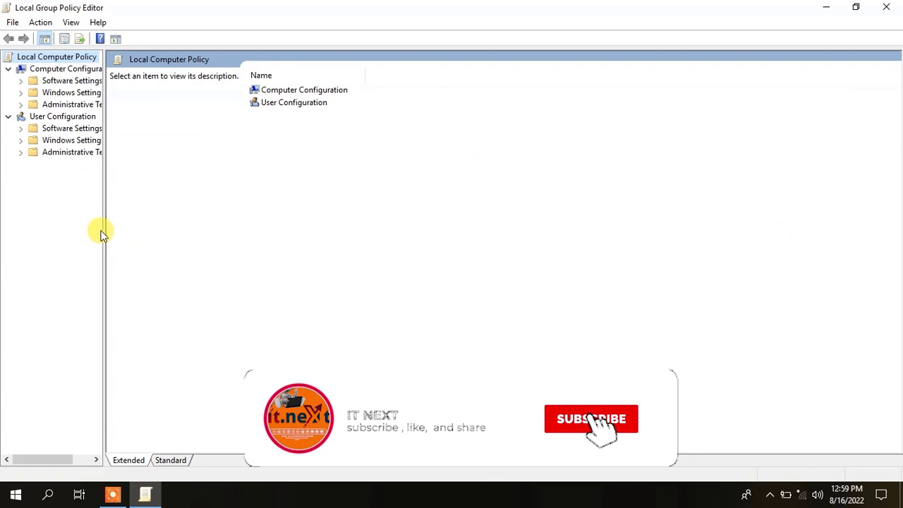
pyautogui.moveTo(104, 236); pyautogui.dragTo(170, 229)
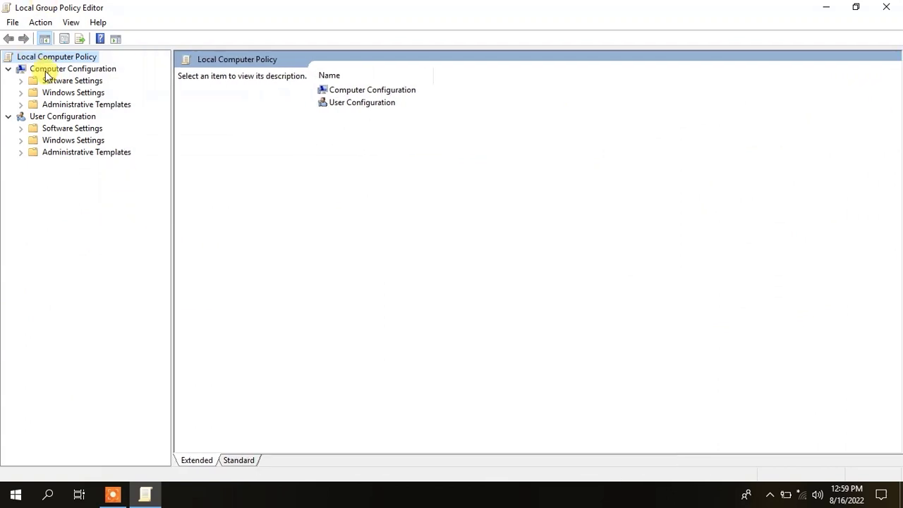
# Open the Windows Update policies under Computer Configuration, Administrative Templates, Windows Components.
pyautogui.click(21, 105)
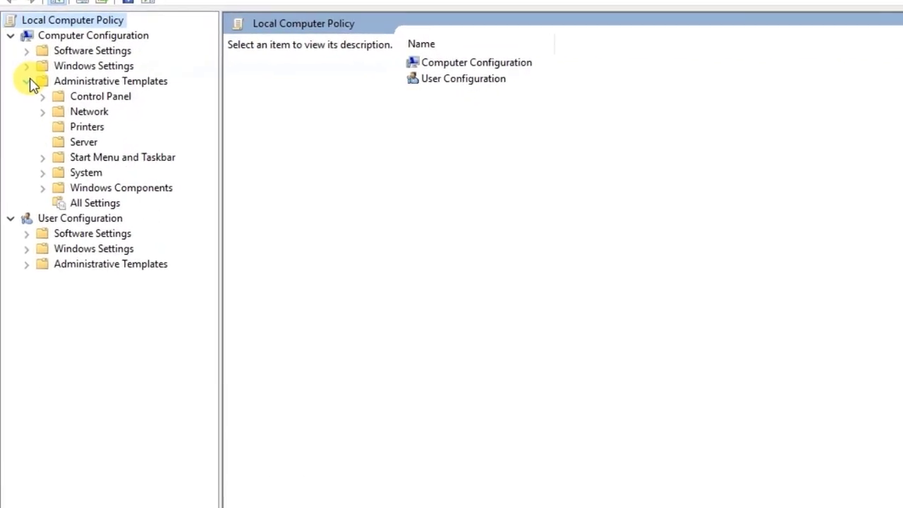
pyautogui.click(43, 189)
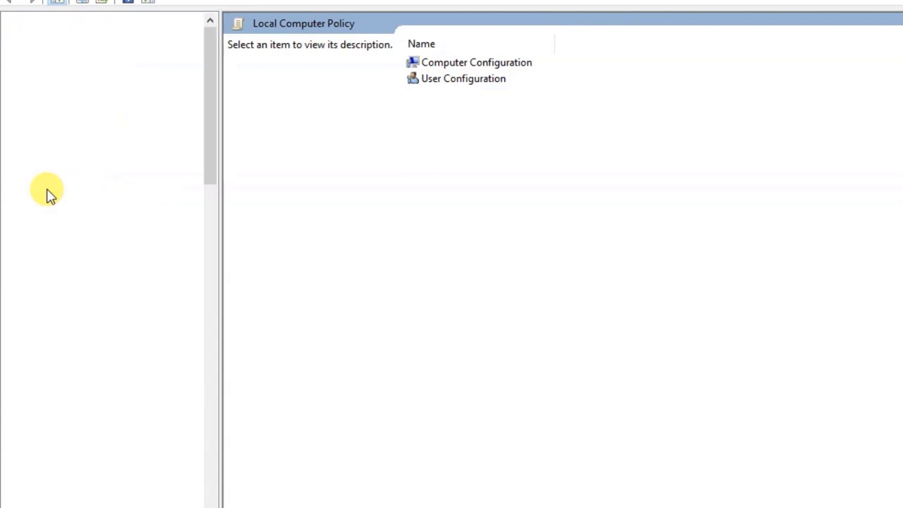
pyautogui.moveTo(220, 198); pyautogui.dragTo(259, 231)
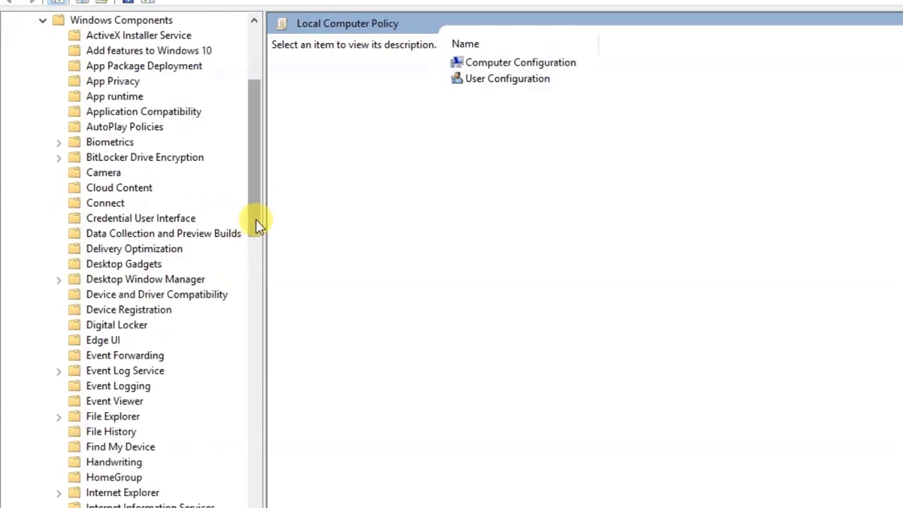
pyautogui.moveTo(257, 232); pyautogui.dragTo(244, 493)
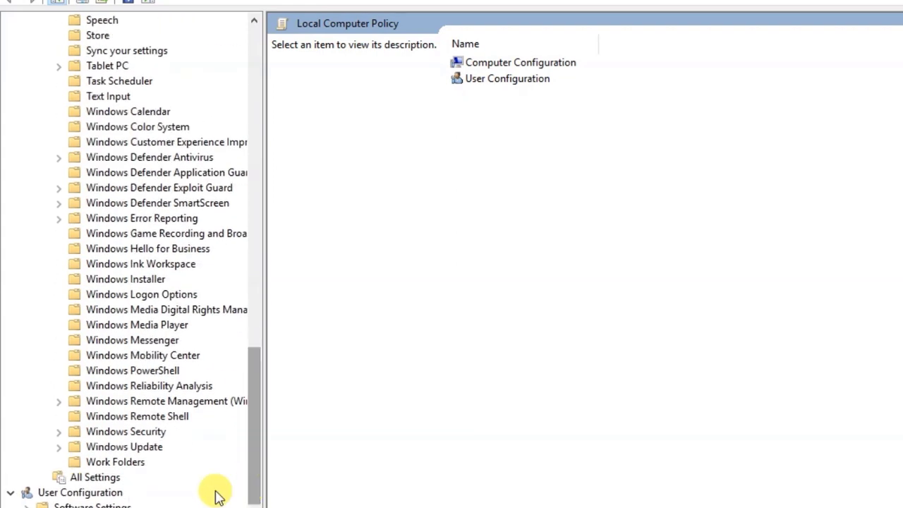
pyautogui.click(134, 448)
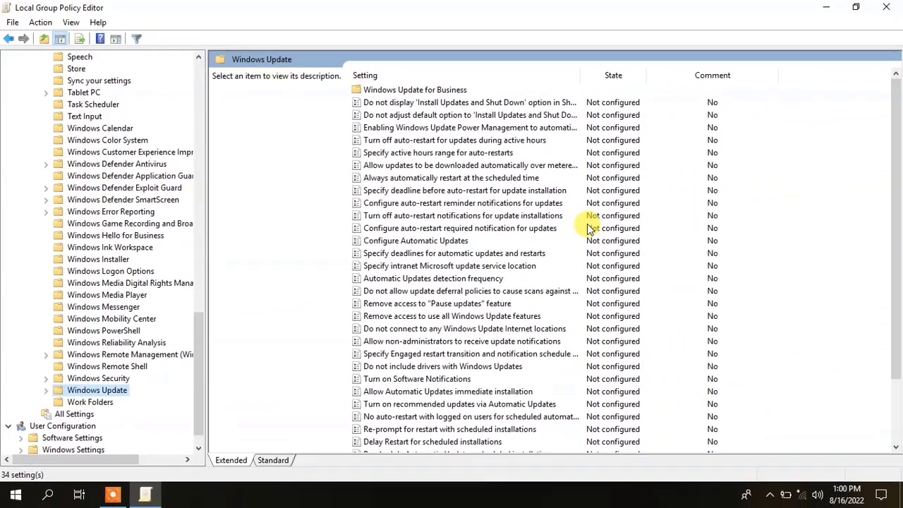
# Set the "No auto-restart with logged on users for scheduled automatic updates installations" policy to Enabled, apply it and close the Local Group Policy Editor.
pyautogui.scroll(-1, 891, 359)
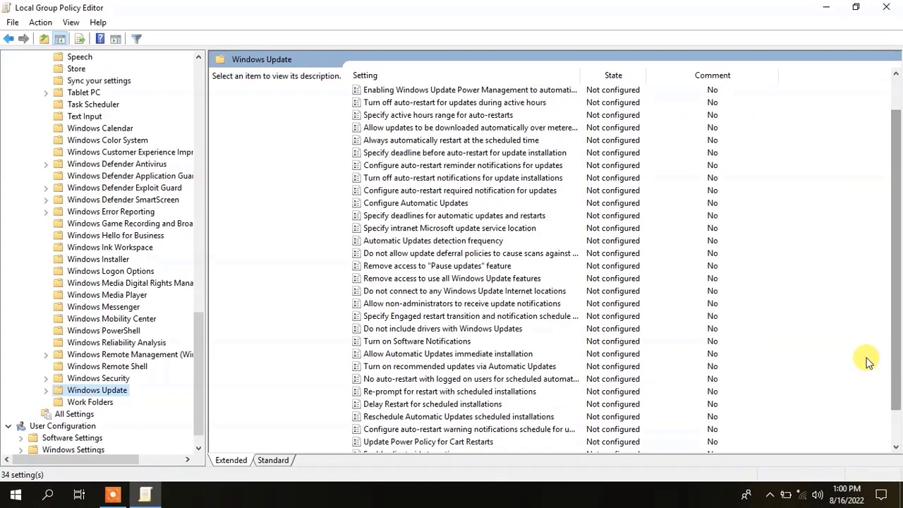
pyautogui.click(504, 386)
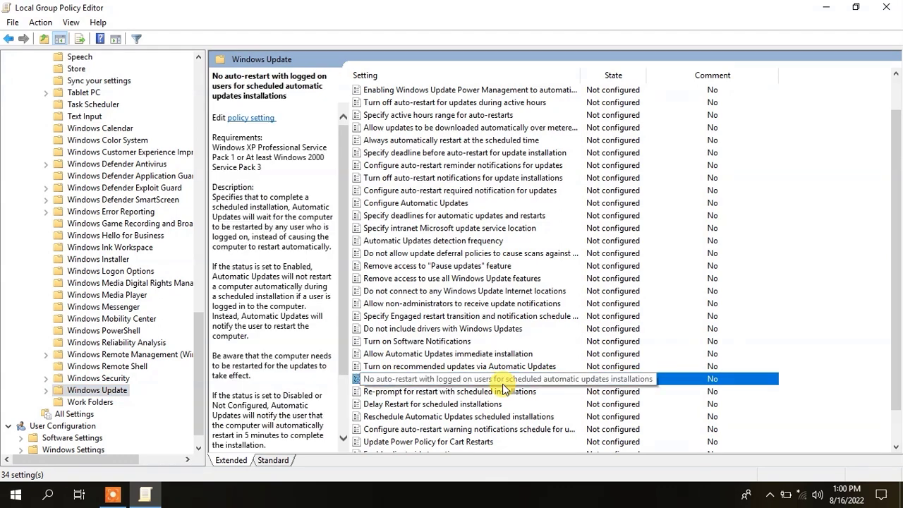
pyautogui.doubleClick(462, 379)
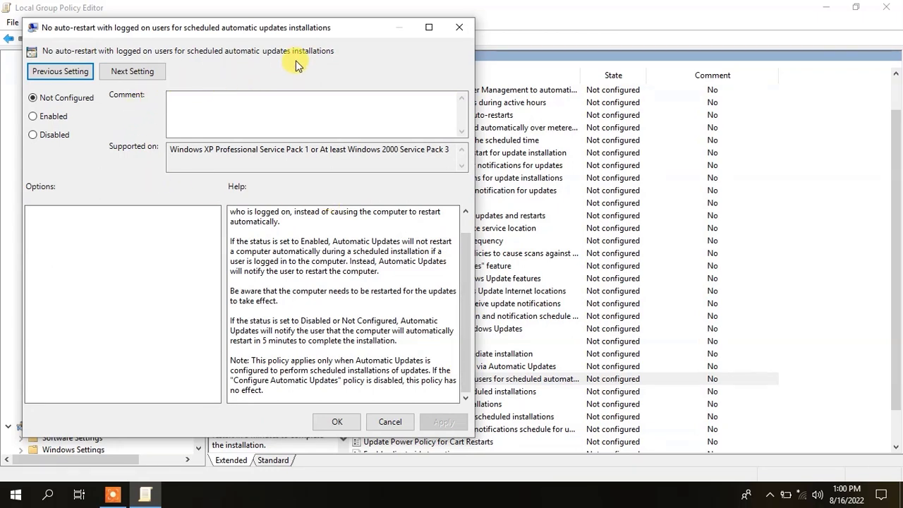
pyautogui.click(60, 117)
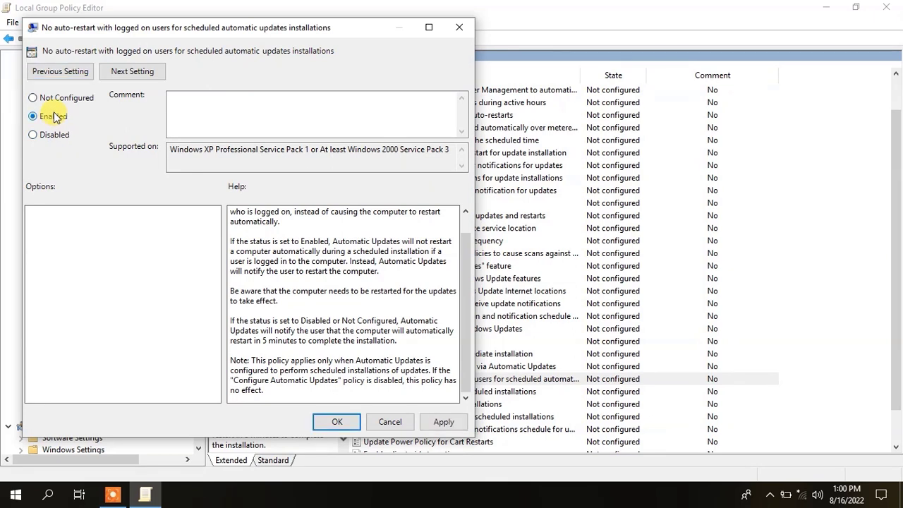
pyautogui.click(444, 422)
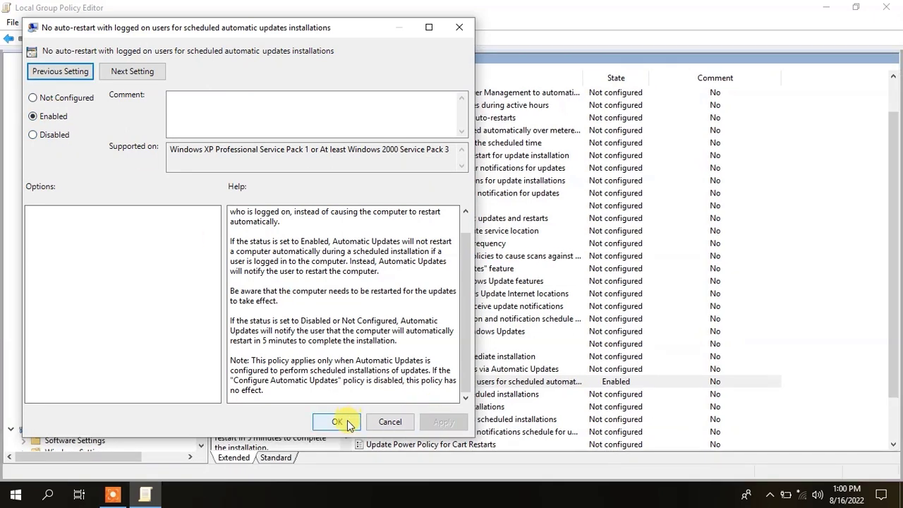
pyautogui.click(347, 423)
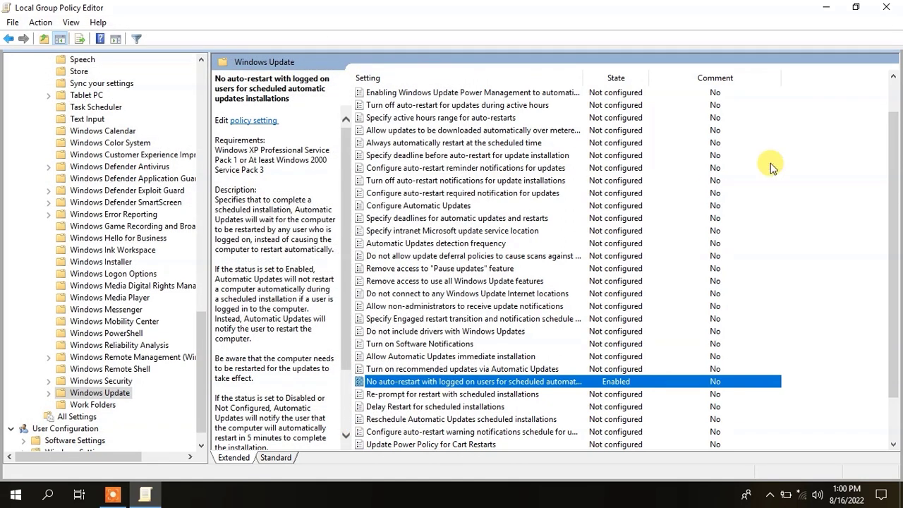
pyautogui.click(860, 9)
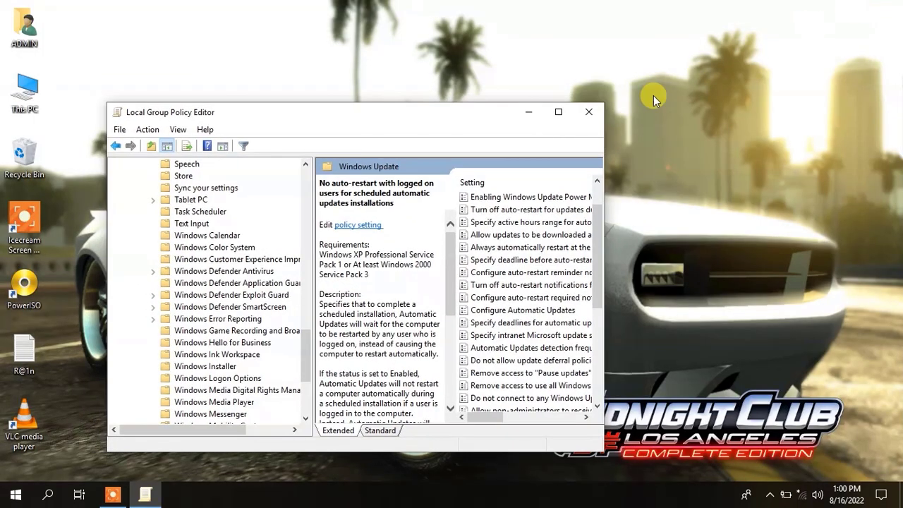
pyautogui.click(592, 116)
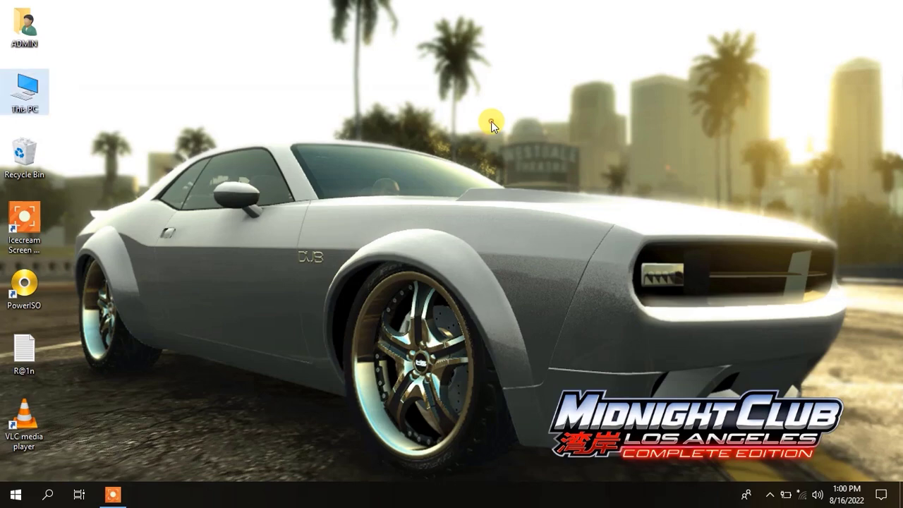